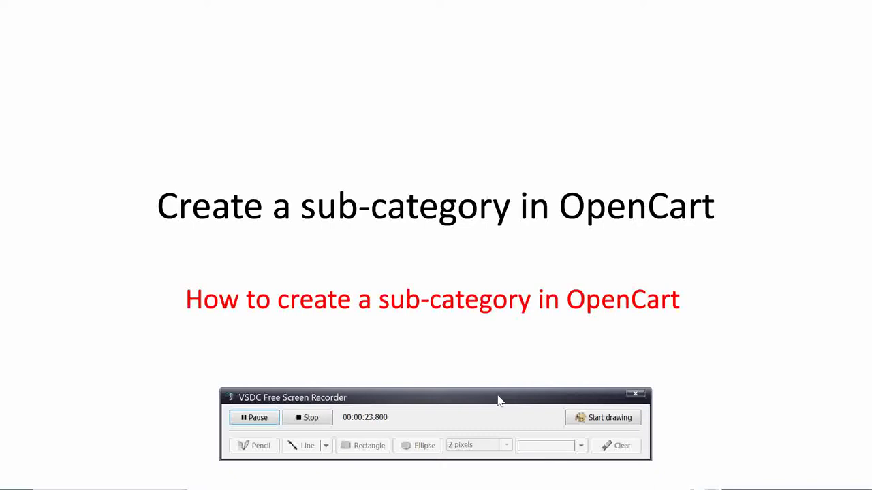
Step: Exit the 'Create a sub-category in OpenCart' slideshow back to the PowerPoint editor
{"action": "left_click", "coordinate": [495, 352]}
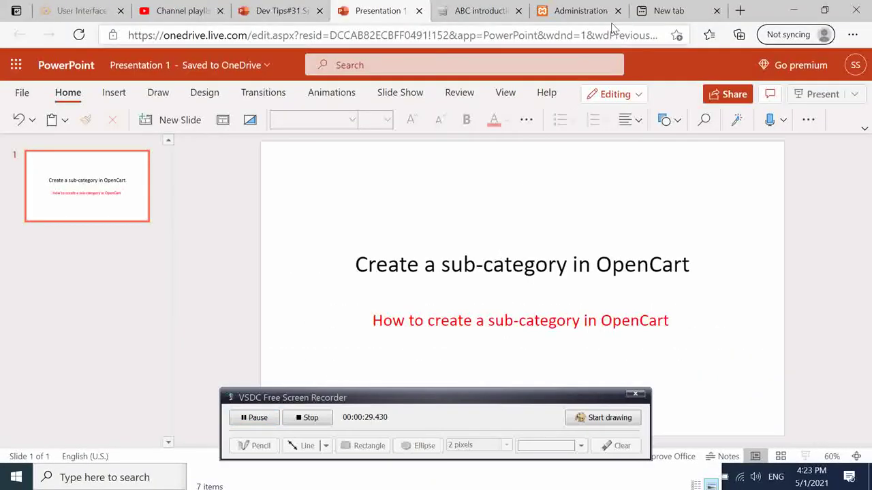
Step: Reload the ABC introduction product page, then go to the Your Store home page
{"action": "left_click", "coordinate": [477, 10]}
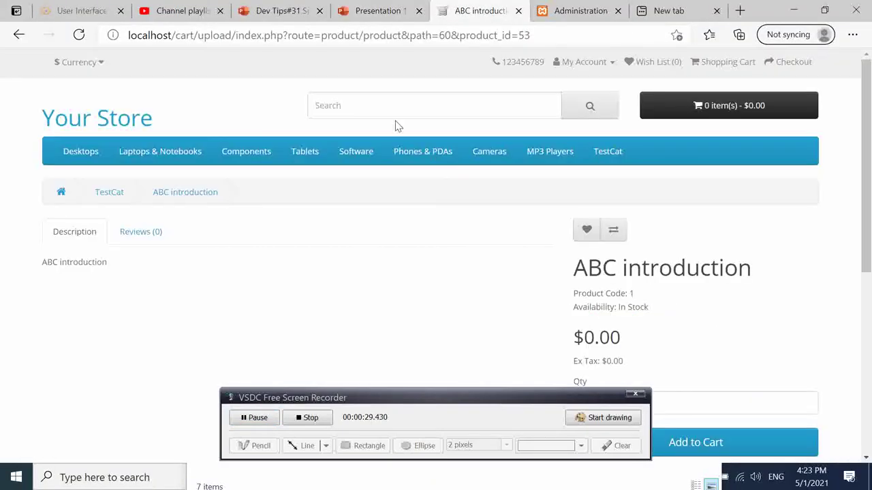
{"action": "left_click", "coordinate": [79, 35]}
{"action": "left_click", "coordinate": [84, 134]}
{"action": "mouse_move", "coordinate": [246, 151]}
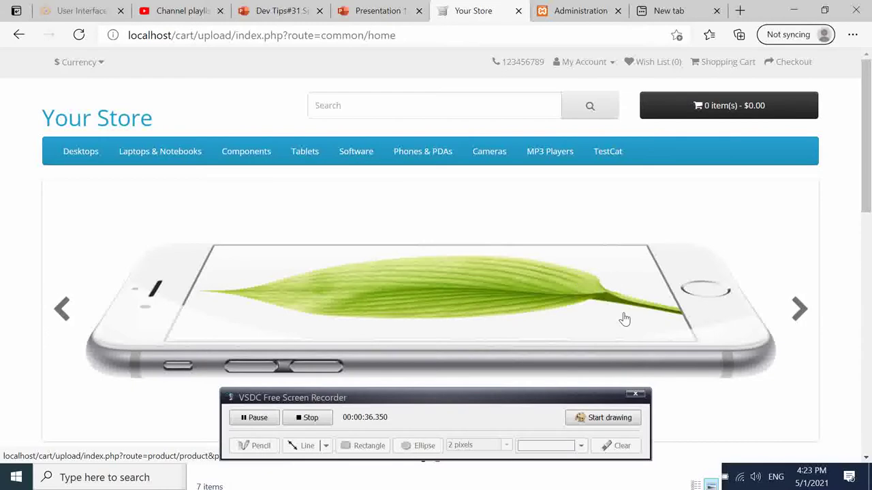
{"action": "left_click_drag", "start_coordinate": [496, 401], "coordinate": [534, 487]}
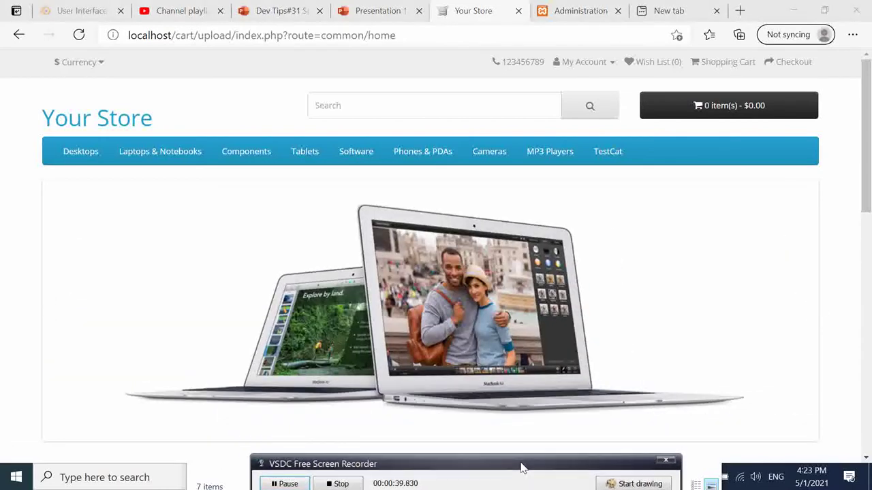
{"action": "scroll", "coordinate": [588, 294], "scroll_direction": "down", "scroll_amount": 3}
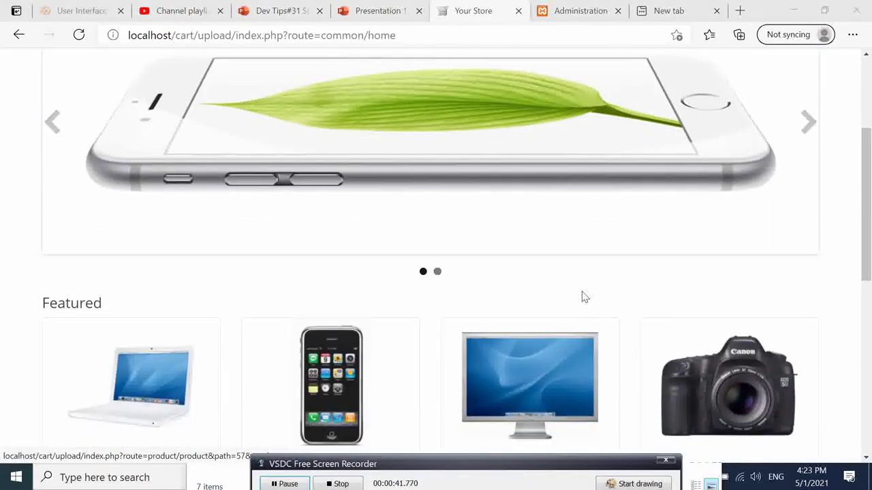
{"action": "scroll", "coordinate": [583, 296], "scroll_direction": "up", "scroll_amount": 3}
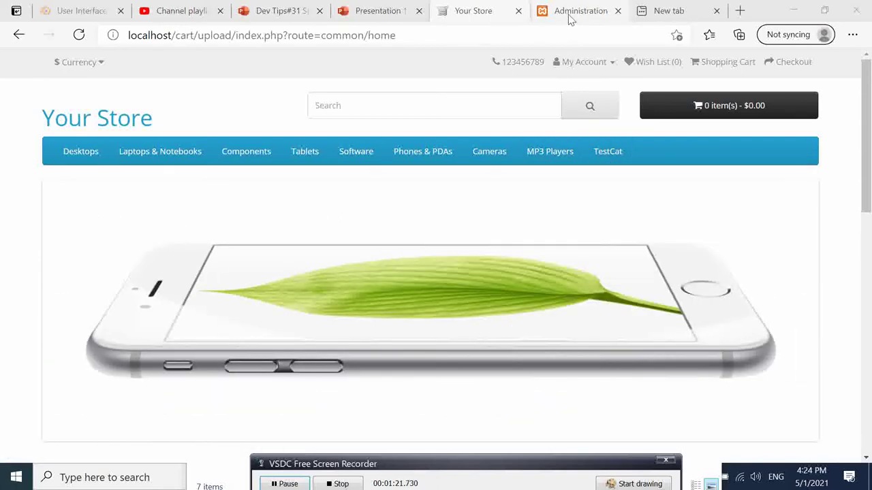
Step: Log into the OpenCart admin with the saved admin username and password
{"action": "left_click", "coordinate": [571, 19]}
{"action": "left_click", "coordinate": [416, 196]}
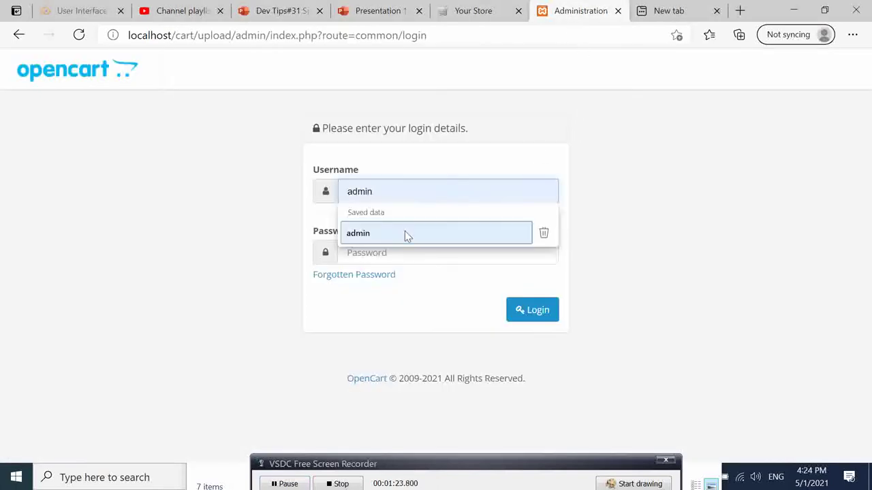
{"action": "left_click", "coordinate": [404, 233]}
{"action": "left_click", "coordinate": [405, 250]}
{"action": "type", "text": "ad"}
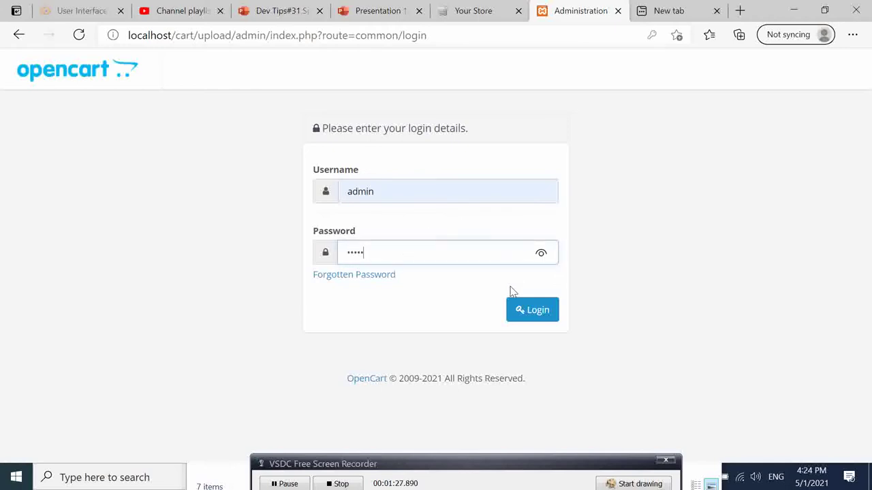
{"action": "left_click", "coordinate": [530, 310]}
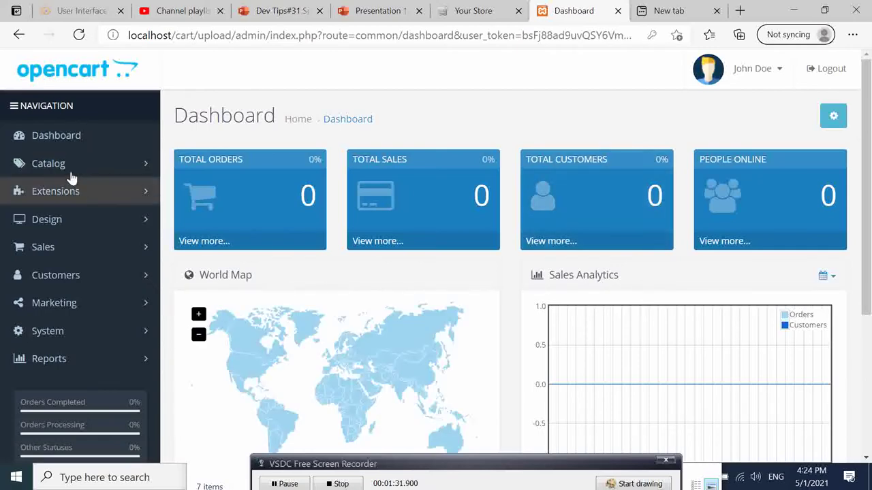
Step: Open Catalog > Categories and page to page 2 to find TestCat
{"action": "left_click", "coordinate": [65, 169]}
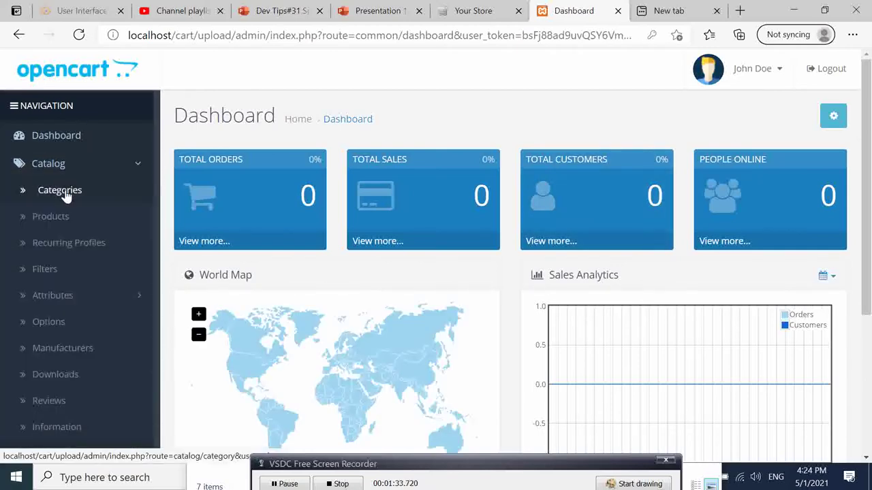
{"action": "left_click", "coordinate": [65, 194]}
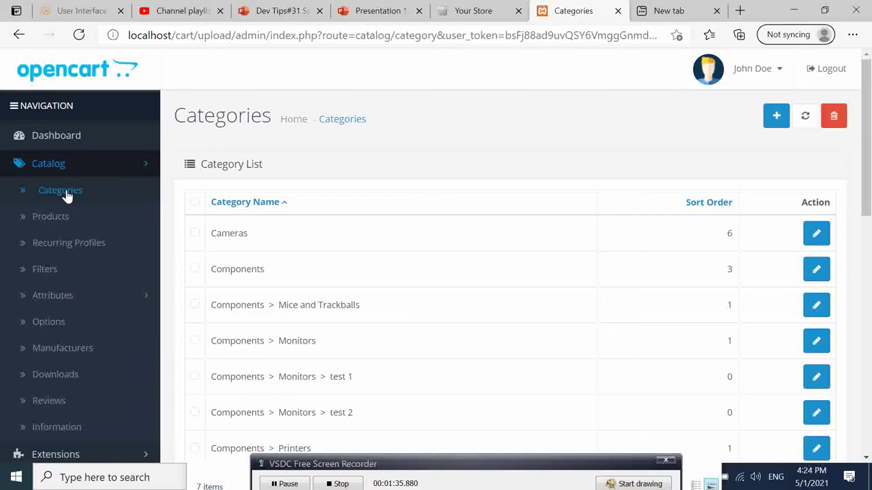
{"action": "scroll", "coordinate": [681, 180], "scroll_direction": "down", "scroll_amount": 4}
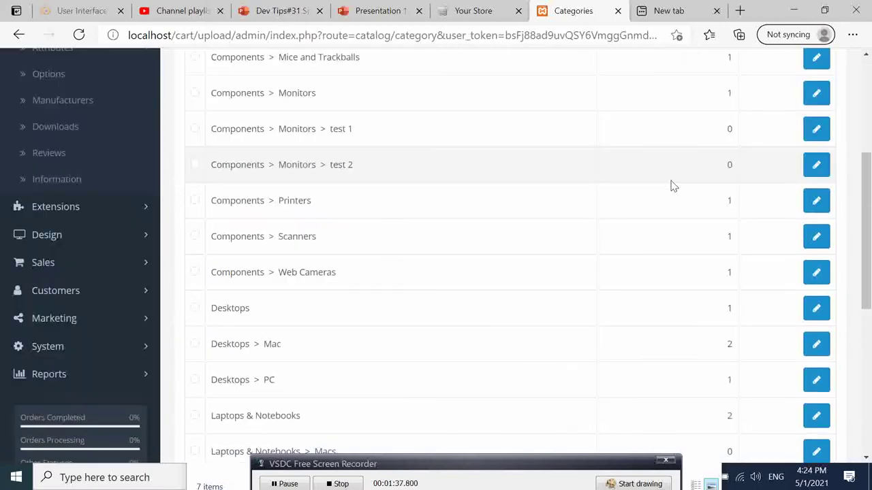
{"action": "scroll", "coordinate": [672, 184], "scroll_direction": "down", "scroll_amount": 1}
{"action": "scroll", "coordinate": [666, 186], "scroll_direction": "down", "scroll_amount": 4}
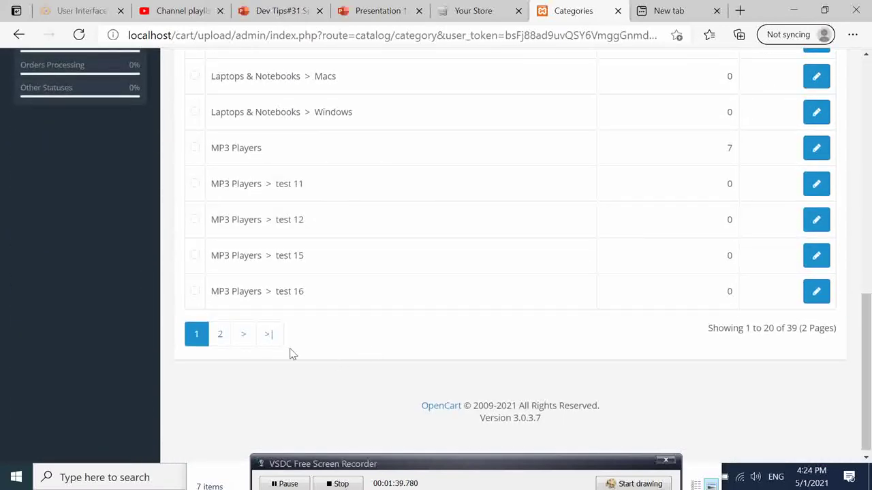
{"action": "left_click", "coordinate": [243, 334]}
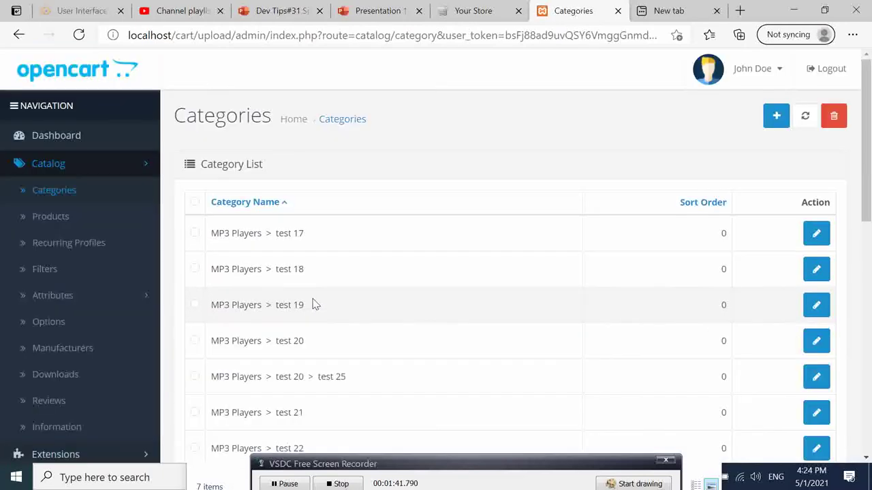
{"action": "scroll", "coordinate": [313, 304], "scroll_direction": "down", "scroll_amount": 2}
{"action": "scroll", "coordinate": [314, 304], "scroll_direction": "down", "scroll_amount": 3}
{"action": "scroll", "coordinate": [313, 305], "scroll_direction": "down", "scroll_amount": 1}
{"action": "scroll", "coordinate": [313, 305], "scroll_direction": "down", "scroll_amount": 2}
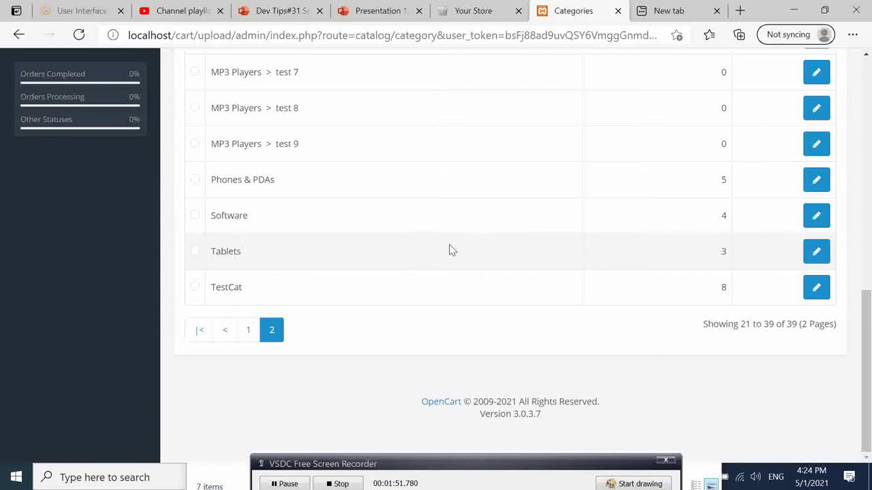
{"action": "scroll", "coordinate": [448, 249], "scroll_direction": "up", "scroll_amount": 5}
{"action": "scroll", "coordinate": [447, 250], "scroll_direction": "up", "scroll_amount": 3}
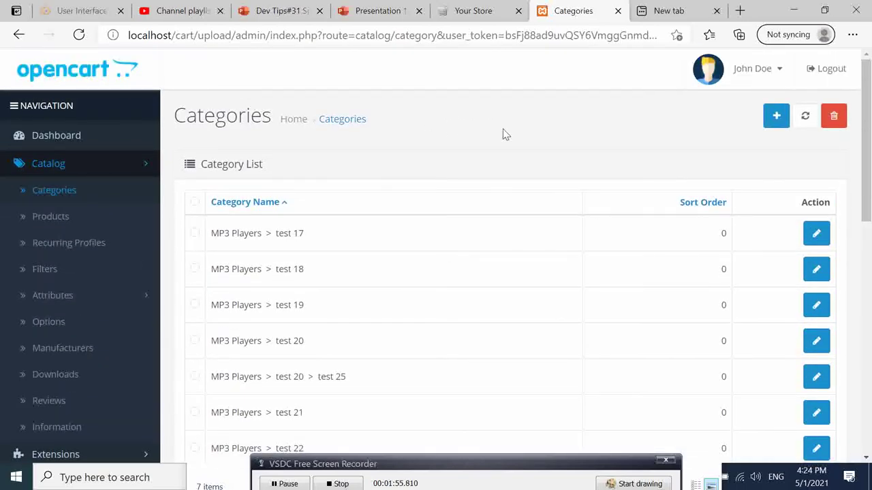
Step: Start a new category named 'TestCat 1'
{"action": "left_click", "coordinate": [777, 117]}
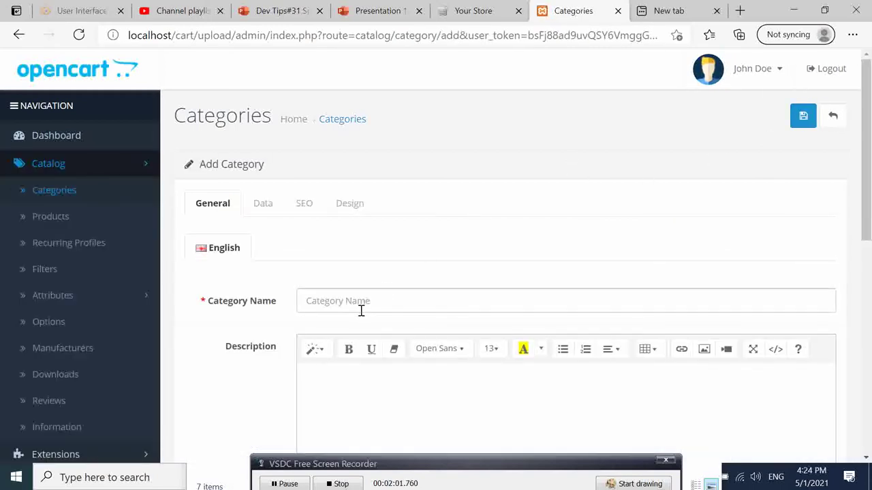
{"action": "left_click", "coordinate": [361, 301]}
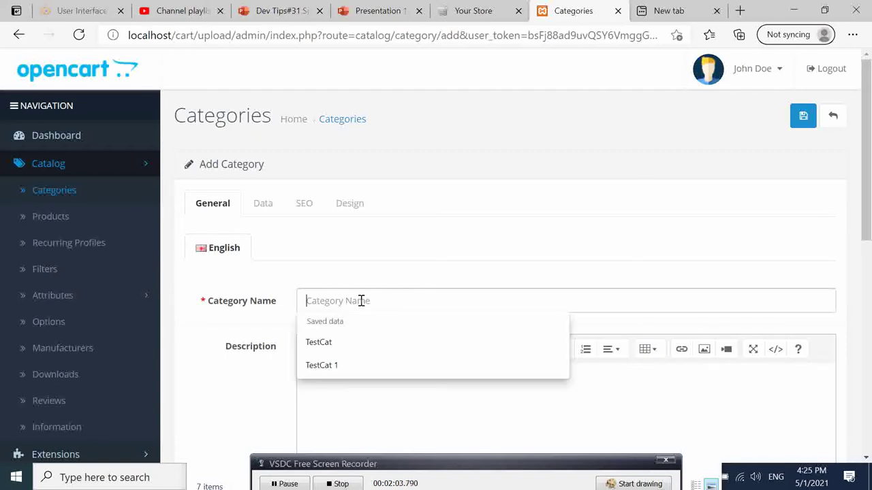
{"action": "left_click", "coordinate": [334, 363]}
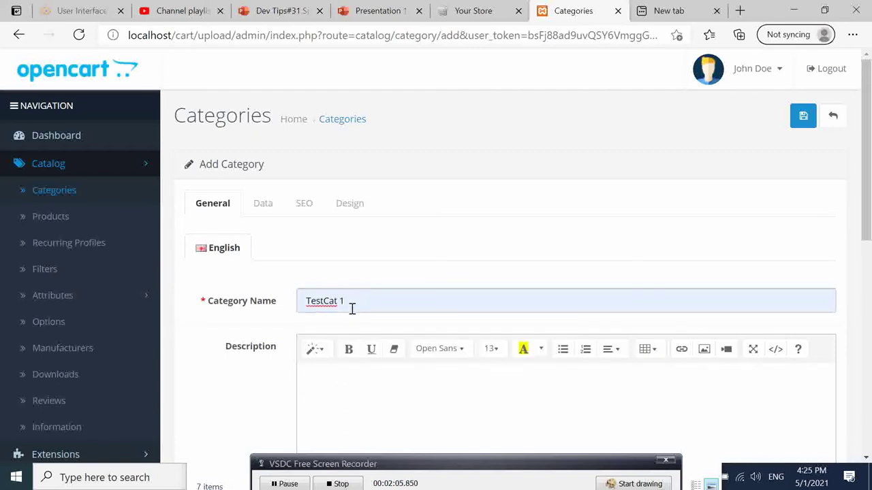
{"action": "scroll", "coordinate": [366, 286], "scroll_direction": "down", "scroll_amount": 1}
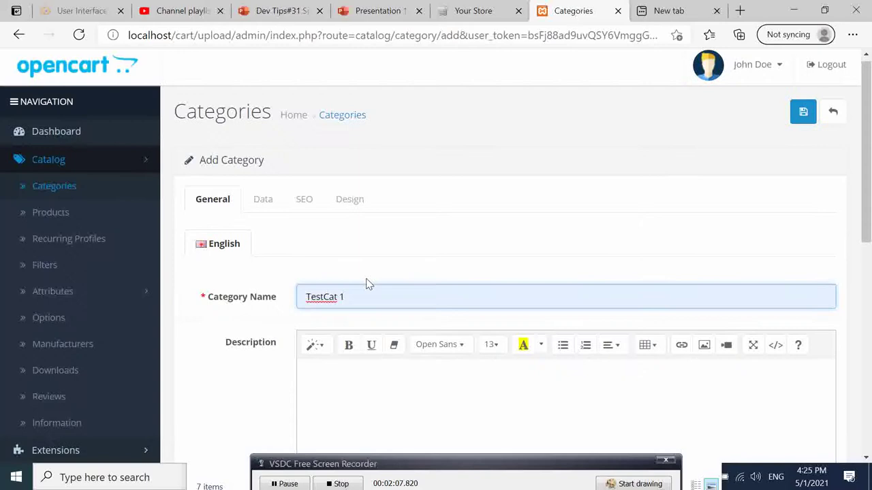
{"action": "scroll", "coordinate": [361, 344], "scroll_direction": "down", "scroll_amount": 5}
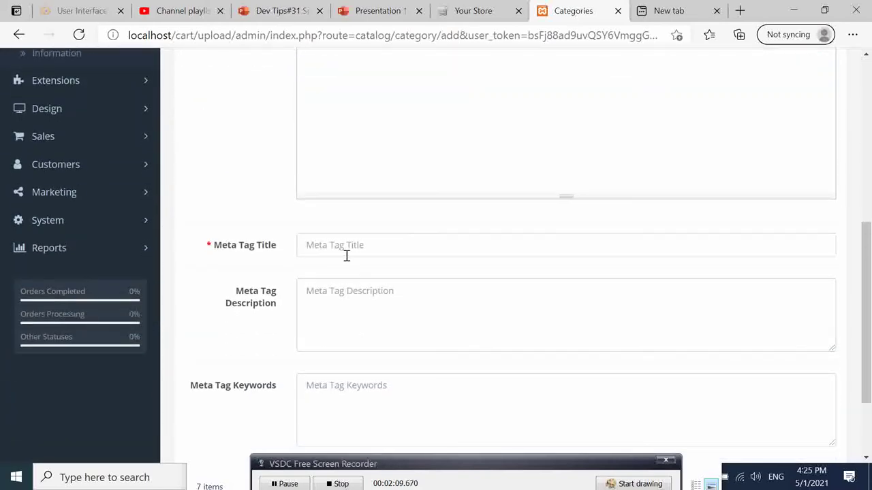
Step: Set the category's meta tag title to 'TestCat 1'
{"action": "left_click", "coordinate": [342, 245]}
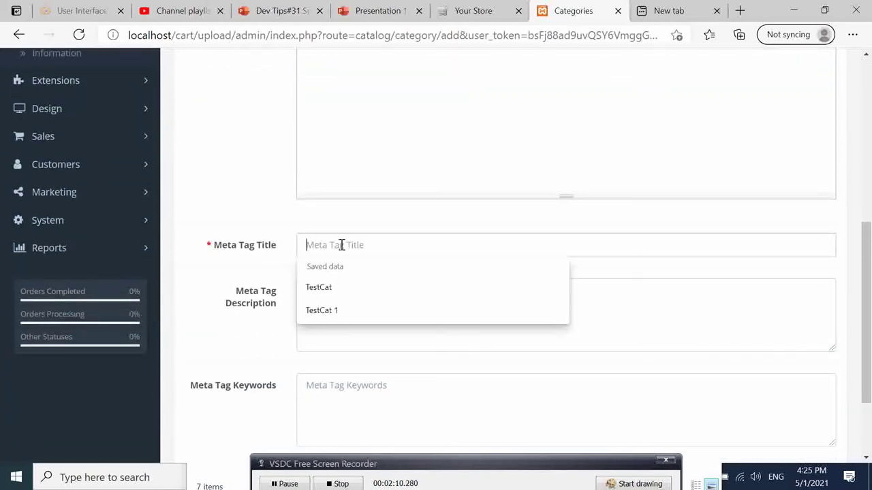
{"action": "left_click", "coordinate": [344, 314]}
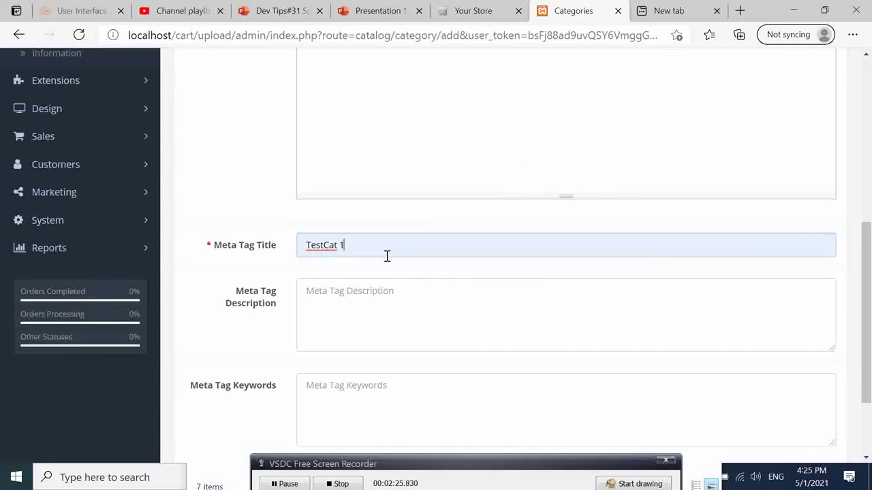
{"action": "left_click", "coordinate": [399, 295]}
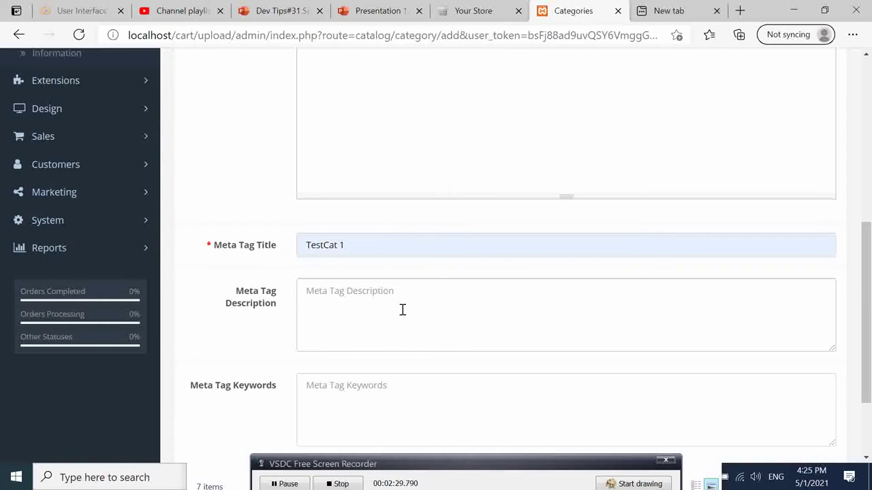
{"action": "scroll", "coordinate": [447, 290], "scroll_direction": "up", "scroll_amount": 3}
{"action": "scroll", "coordinate": [447, 288], "scroll_direction": "down", "scroll_amount": 2}
{"action": "scroll", "coordinate": [459, 282], "scroll_direction": "up", "scroll_amount": 3}
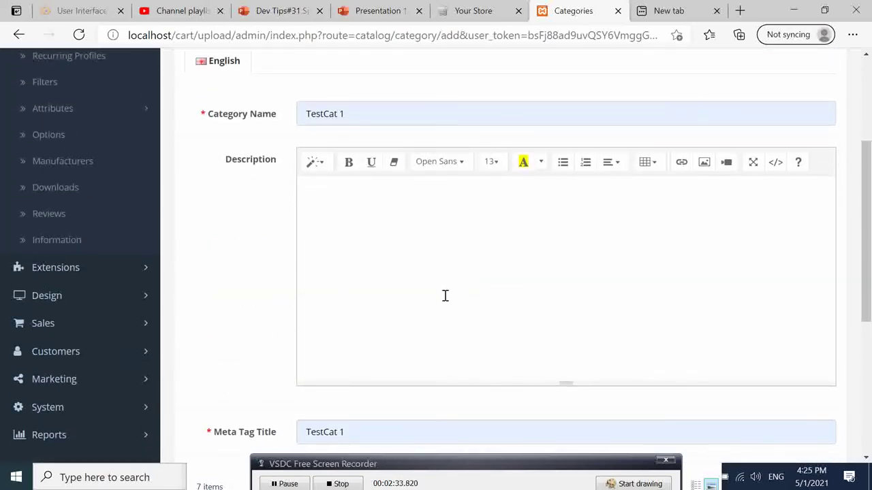
{"action": "scroll", "coordinate": [445, 296], "scroll_direction": "up", "scroll_amount": 3}
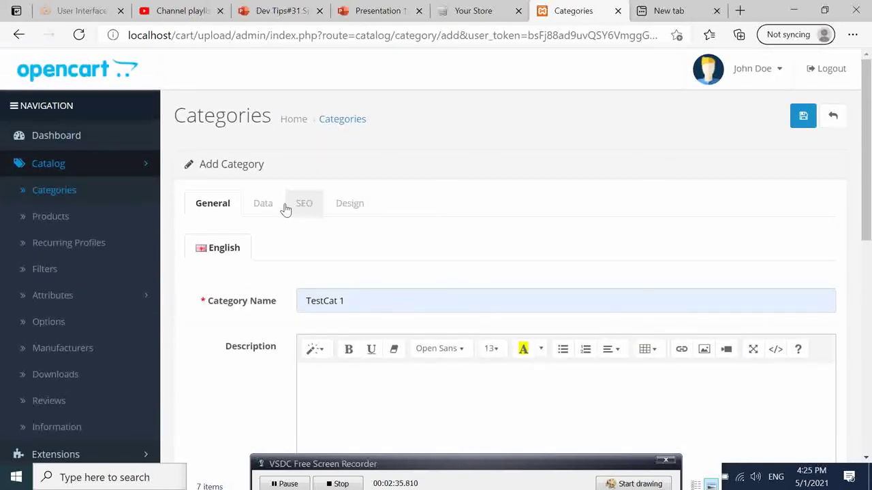
Step: On the Data tab, set the parent category to TestCat
{"action": "left_click", "coordinate": [265, 207]}
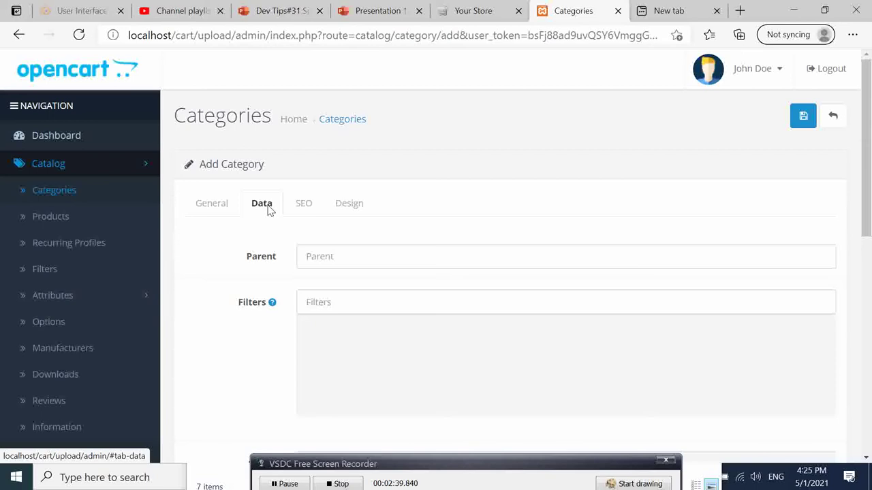
{"action": "scroll", "coordinate": [273, 209], "scroll_direction": "down", "scroll_amount": 3}
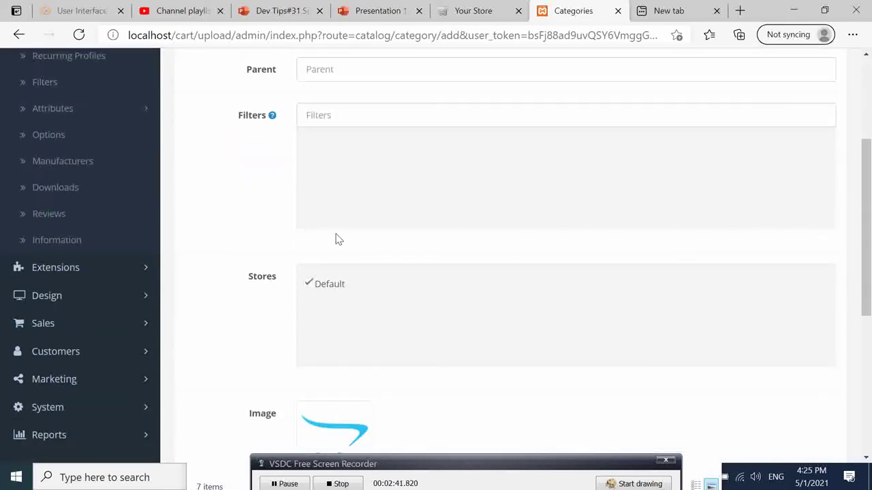
{"action": "scroll", "coordinate": [339, 239], "scroll_direction": "up", "scroll_amount": 1}
{"action": "scroll", "coordinate": [335, 238], "scroll_direction": "up", "scroll_amount": 2}
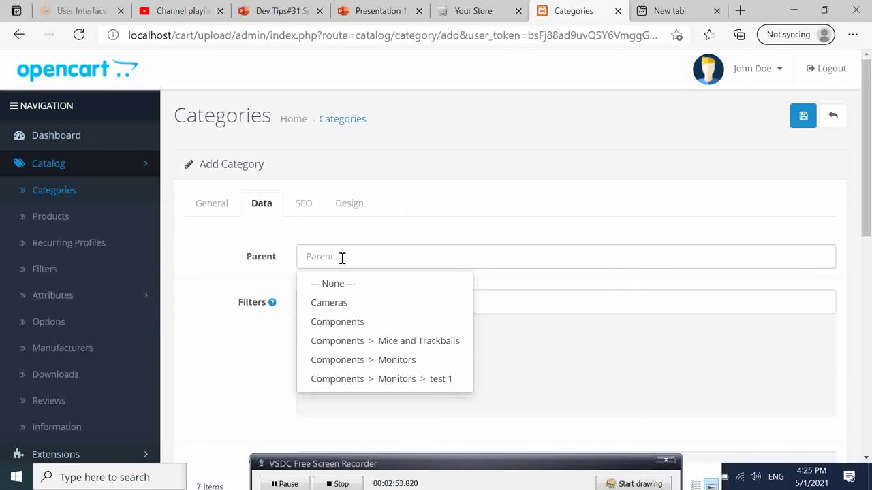
{"action": "type", "text": "test"}
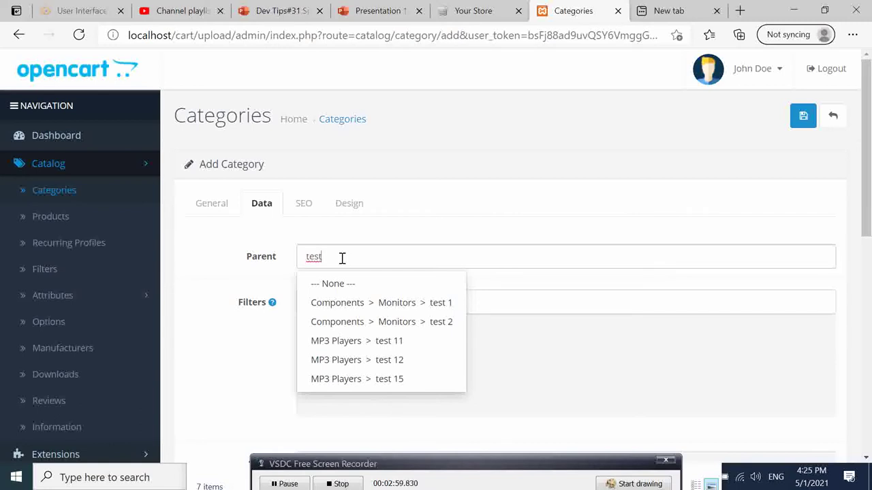
{"action": "type", "text": "c"}
{"action": "left_click", "coordinate": [341, 303]}
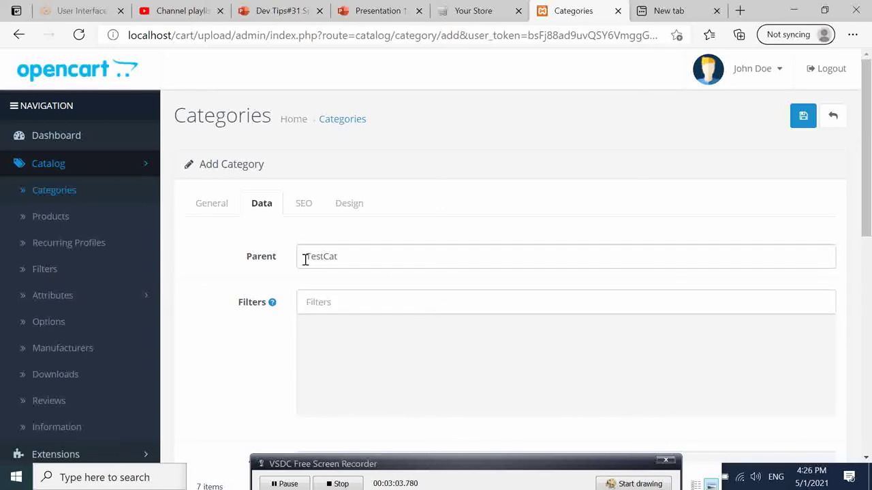
{"action": "scroll", "coordinate": [315, 256], "scroll_direction": "down", "scroll_amount": 2}
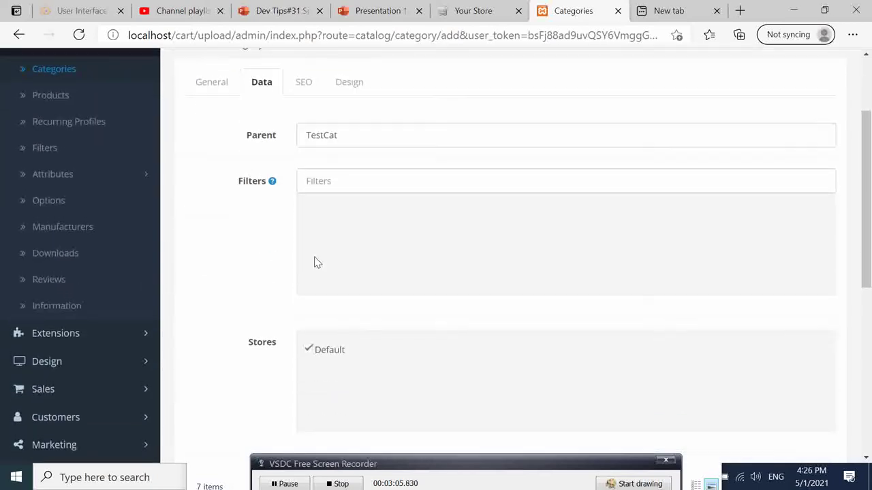
{"action": "scroll", "coordinate": [316, 261], "scroll_direction": "up", "scroll_amount": 1}
{"action": "scroll", "coordinate": [359, 261], "scroll_direction": "down", "scroll_amount": 3}
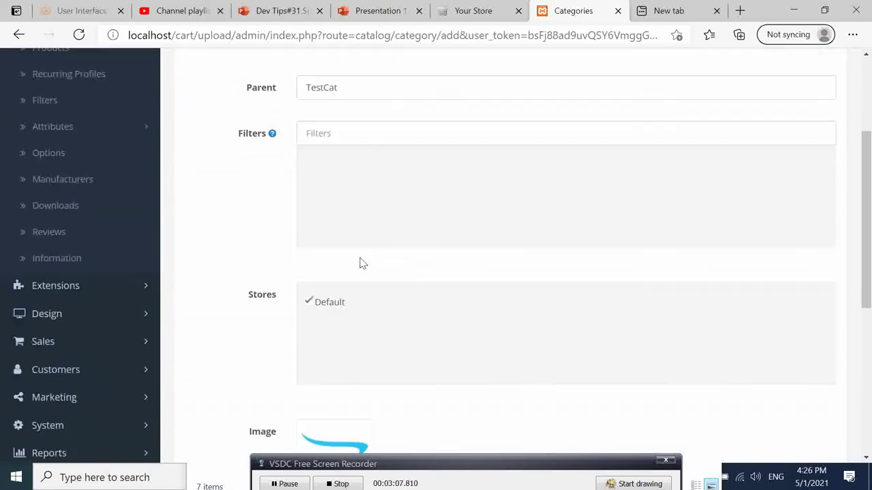
{"action": "scroll", "coordinate": [360, 261], "scroll_direction": "up", "scroll_amount": 3}
Step: Save TestCat 1 as a new subcategory
{"action": "left_click", "coordinate": [339, 196]}
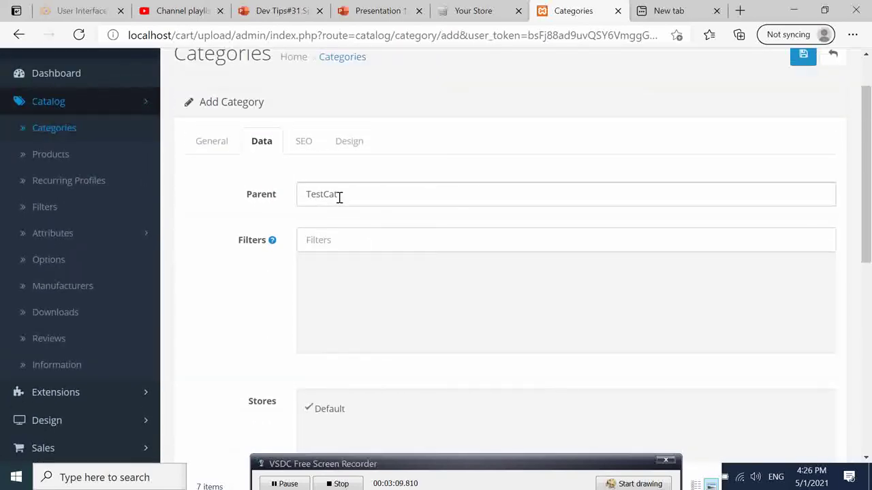
{"action": "left_click", "coordinate": [367, 240]}
{"action": "scroll", "coordinate": [613, 240], "scroll_direction": "up", "scroll_amount": 2}
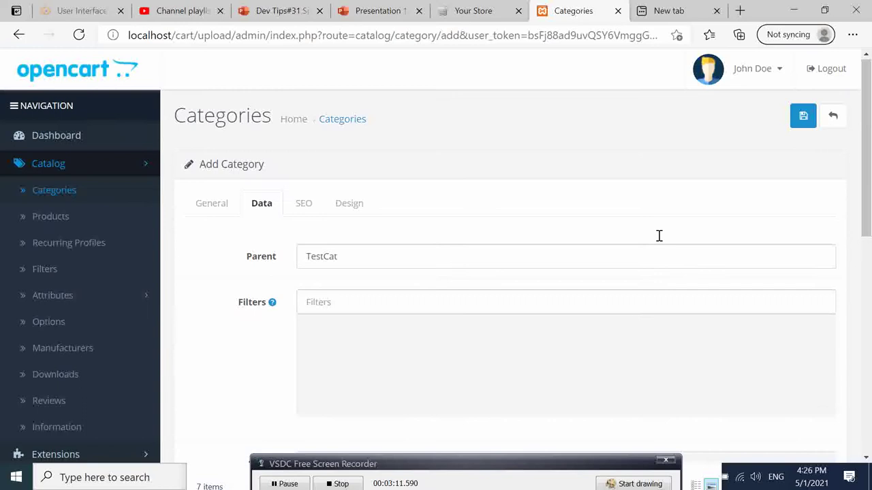
{"action": "left_click", "coordinate": [802, 116]}
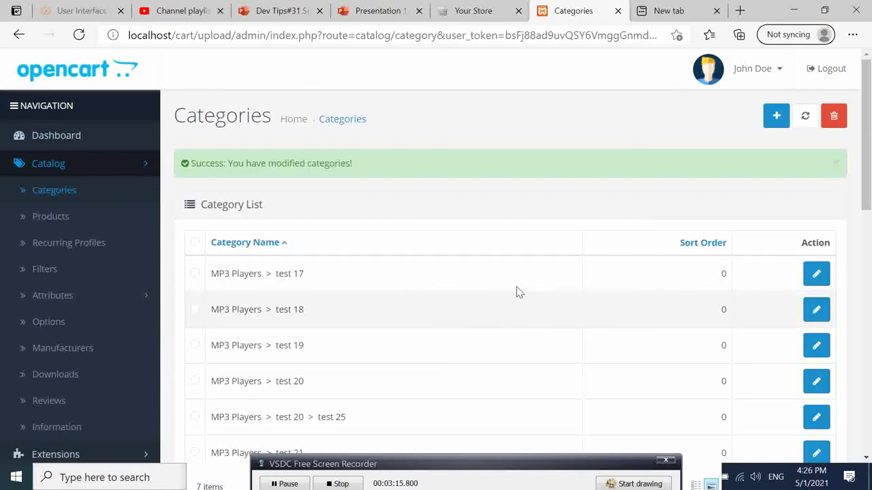
Step: Reload the storefront so TestCat 1 appears under the TestCat menu
{"action": "left_click", "coordinate": [476, 15]}
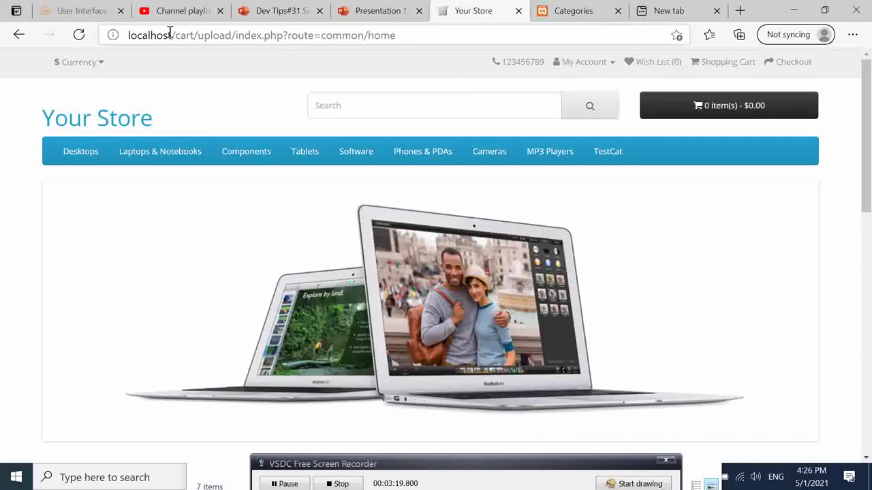
{"action": "left_click", "coordinate": [79, 35]}
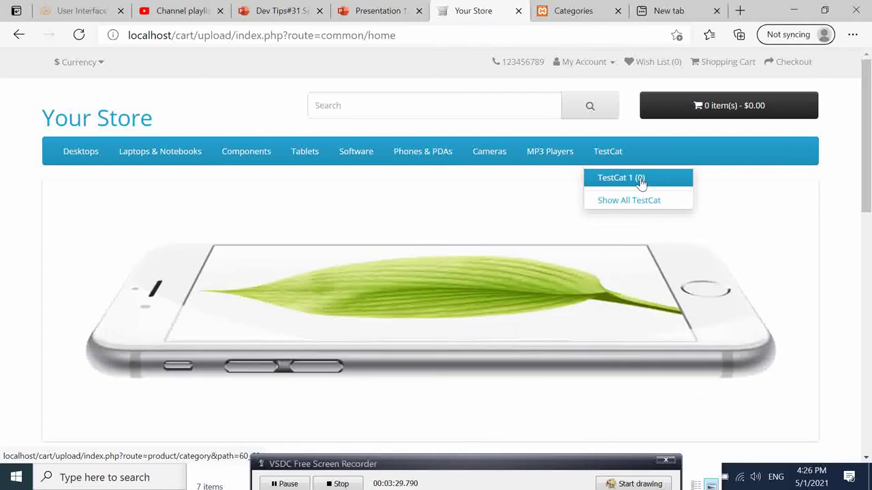
Step: Return to the admin tab and look over the category list
{"action": "left_click", "coordinate": [670, 11]}
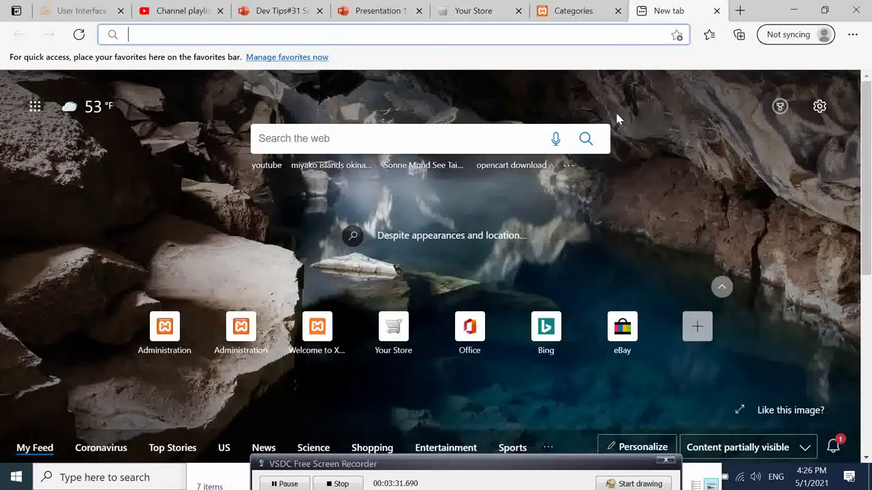
{"action": "left_click", "coordinate": [575, 20]}
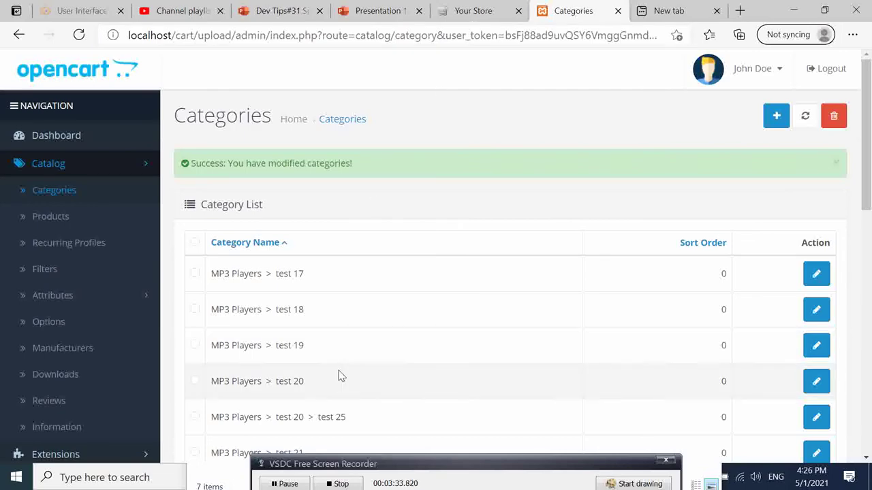
{"action": "scroll", "coordinate": [313, 340], "scroll_direction": "down", "scroll_amount": 5}
{"action": "scroll", "coordinate": [313, 320], "scroll_direction": "down", "scroll_amount": 4}
{"action": "scroll", "coordinate": [324, 330], "scroll_direction": "down", "scroll_amount": 2}
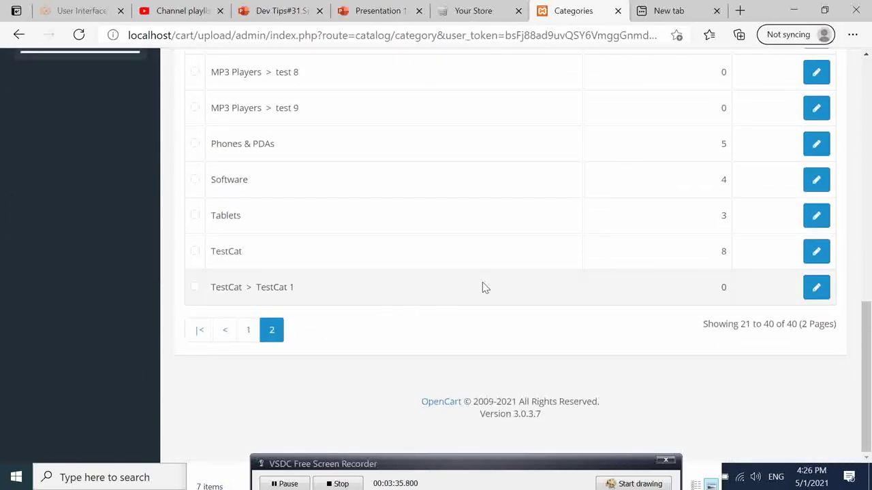
{"action": "scroll", "coordinate": [246, 229], "scroll_direction": "up", "scroll_amount": 2}
{"action": "scroll", "coordinate": [197, 184], "scroll_direction": "up", "scroll_amount": 3}
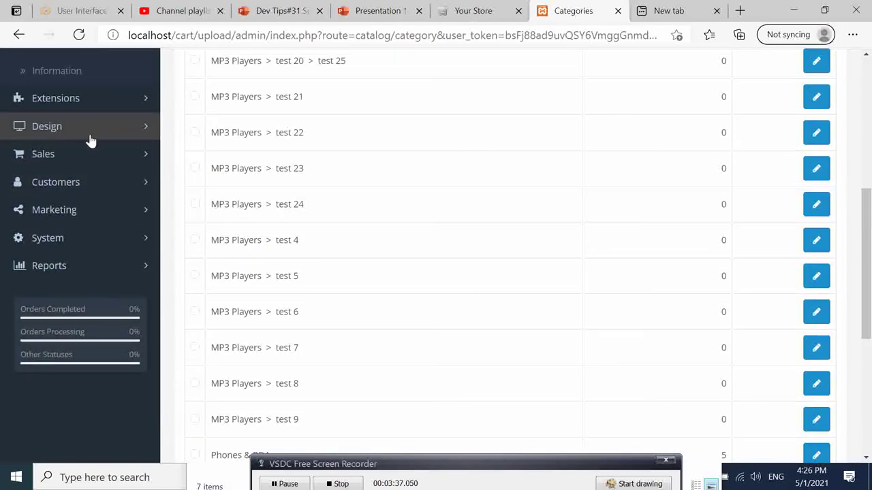
{"action": "scroll", "coordinate": [96, 150], "scroll_direction": "up", "scroll_amount": 3}
{"action": "scroll", "coordinate": [92, 144], "scroll_direction": "up", "scroll_amount": 1}
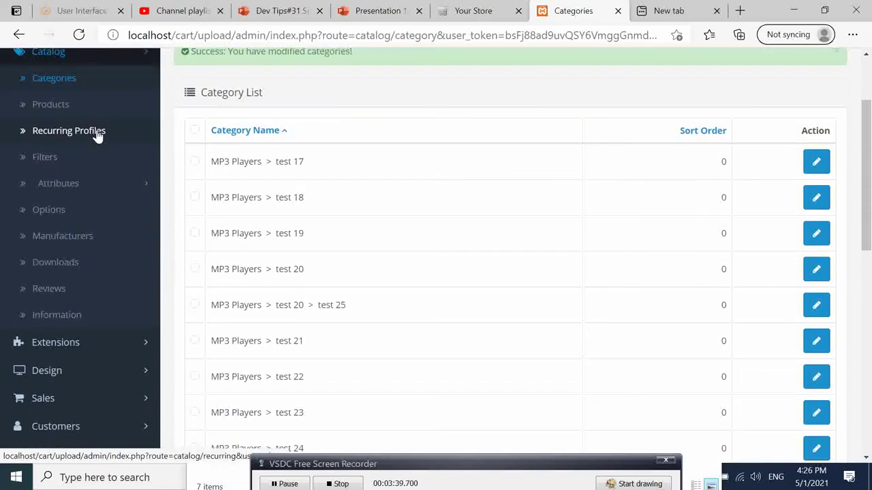
{"action": "scroll", "coordinate": [97, 161], "scroll_direction": "up", "scroll_amount": 2}
Step: Edit ABC introduction from the product list and view its Data settings
{"action": "left_click", "coordinate": [72, 218]}
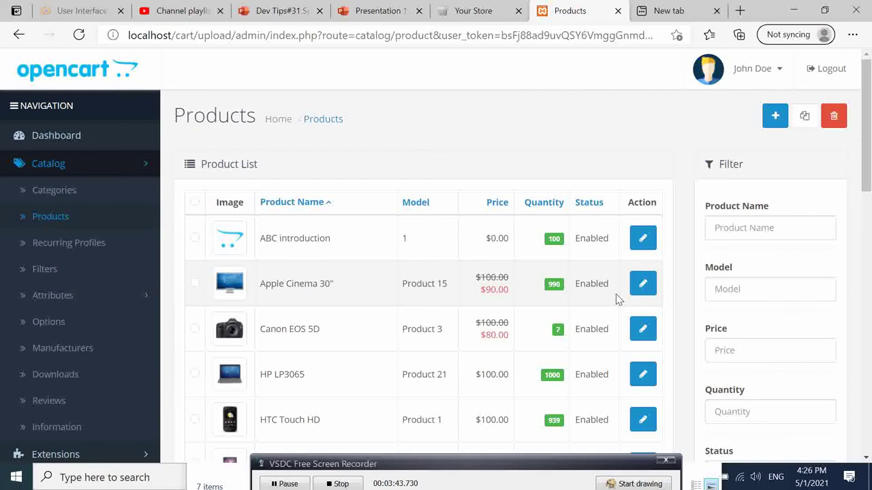
{"action": "left_click", "coordinate": [641, 239]}
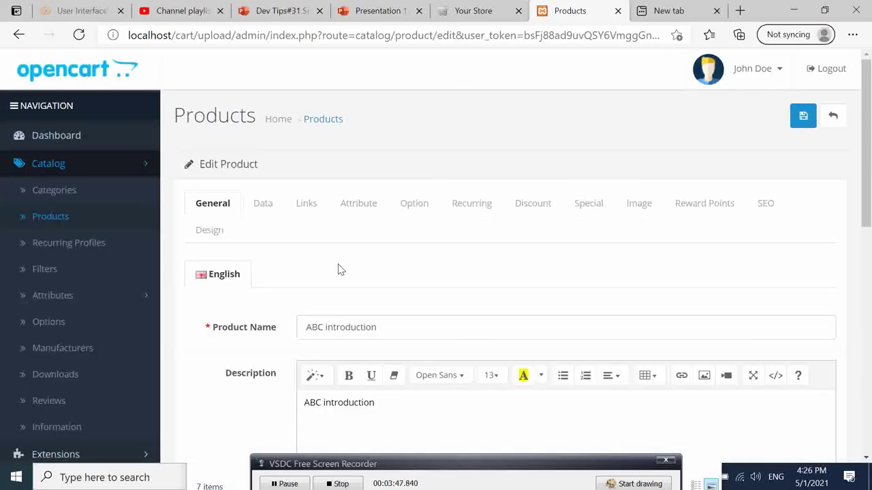
{"action": "scroll", "coordinate": [340, 269], "scroll_direction": "down", "scroll_amount": 4}
{"action": "scroll", "coordinate": [344, 273], "scroll_direction": "down", "scroll_amount": 3}
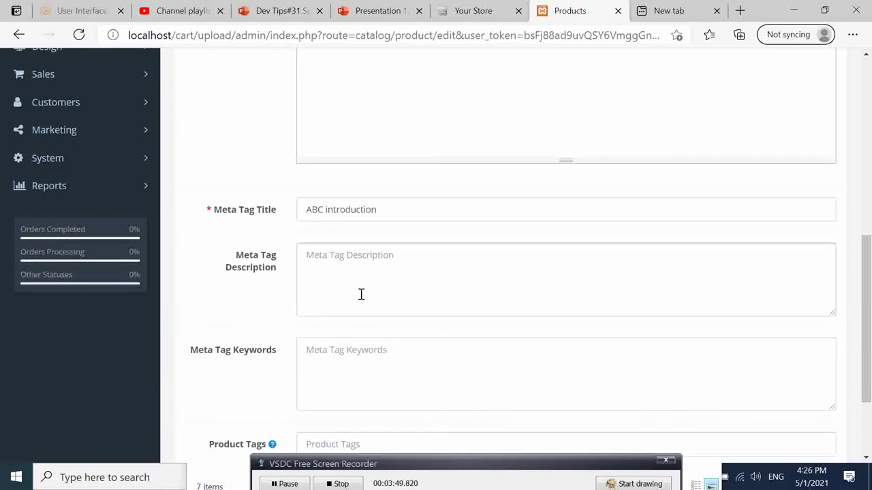
{"action": "scroll", "coordinate": [360, 294], "scroll_direction": "down", "scroll_amount": 2}
{"action": "scroll", "coordinate": [360, 294], "scroll_direction": "up", "scroll_amount": 3}
{"action": "scroll", "coordinate": [360, 294], "scroll_direction": "down", "scroll_amount": 3}
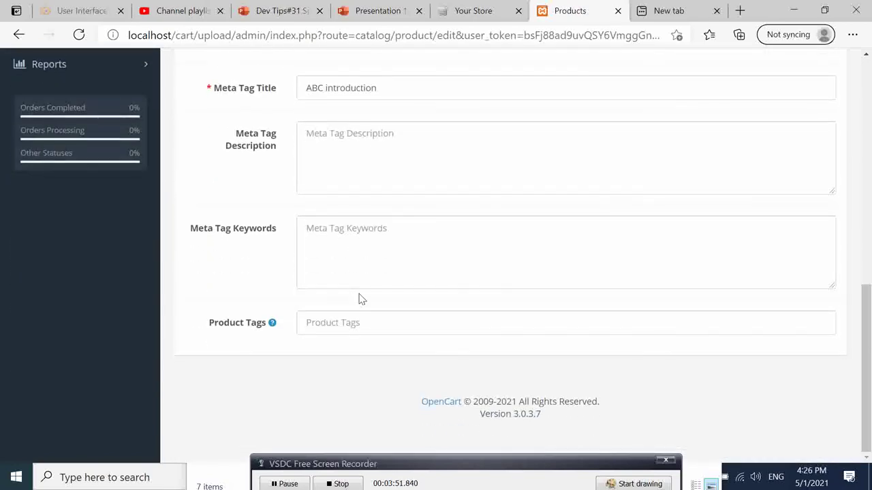
{"action": "scroll", "coordinate": [360, 294], "scroll_direction": "up", "scroll_amount": 2}
{"action": "scroll", "coordinate": [361, 297], "scroll_direction": "up", "scroll_amount": 2}
{"action": "scroll", "coordinate": [361, 300], "scroll_direction": "up", "scroll_amount": 5}
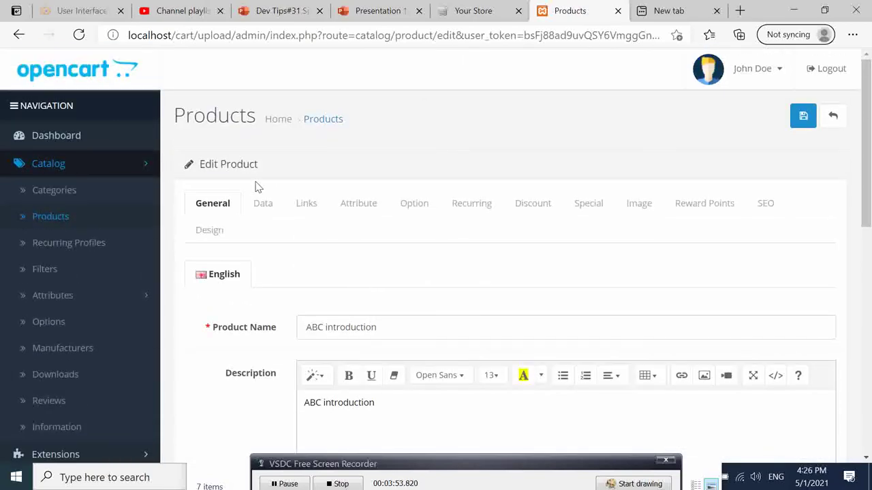
{"action": "left_click", "coordinate": [264, 206]}
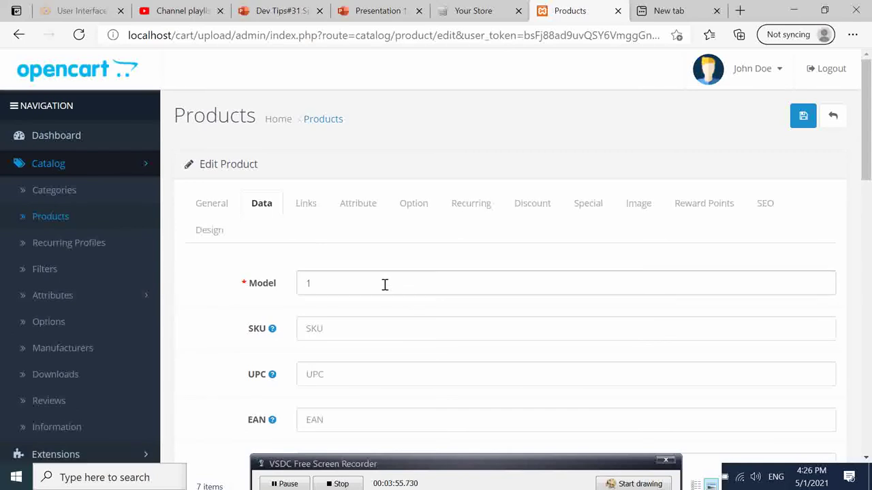
Step: On the Links tab, replace category TestCat with TestCat > TestCat 1
{"action": "left_click", "coordinate": [303, 203]}
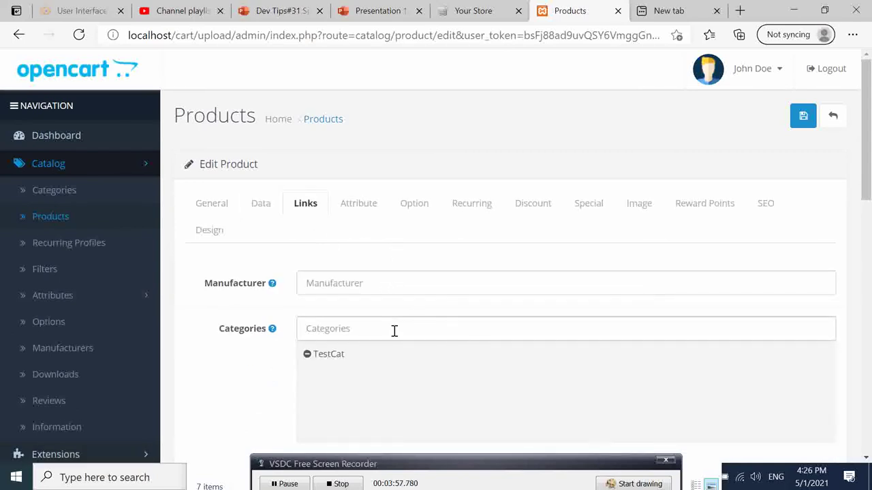
{"action": "scroll", "coordinate": [394, 329], "scroll_direction": "down", "scroll_amount": 1}
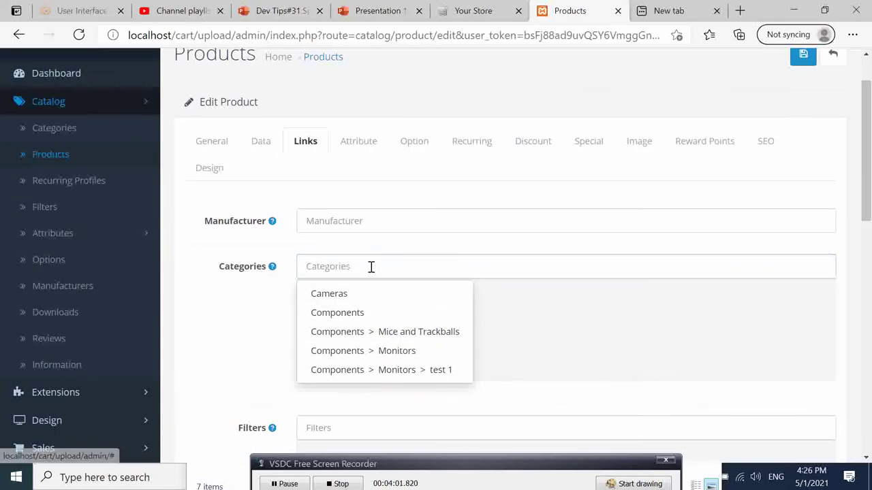
{"action": "left_click", "coordinate": [566, 285]}
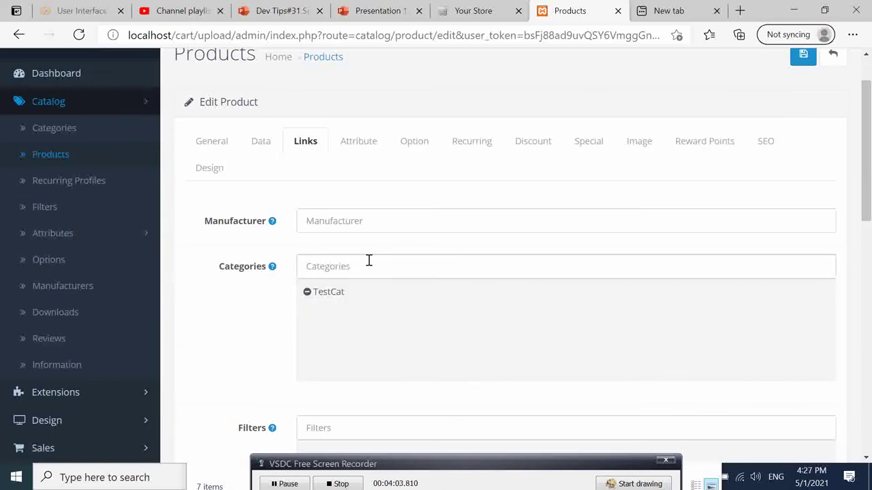
{"action": "left_click", "coordinate": [307, 293]}
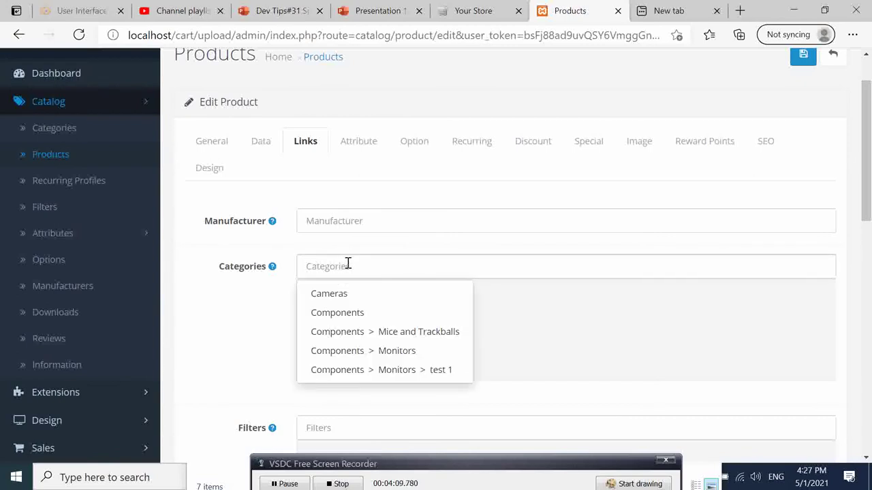
{"action": "type", "text": "tes"}
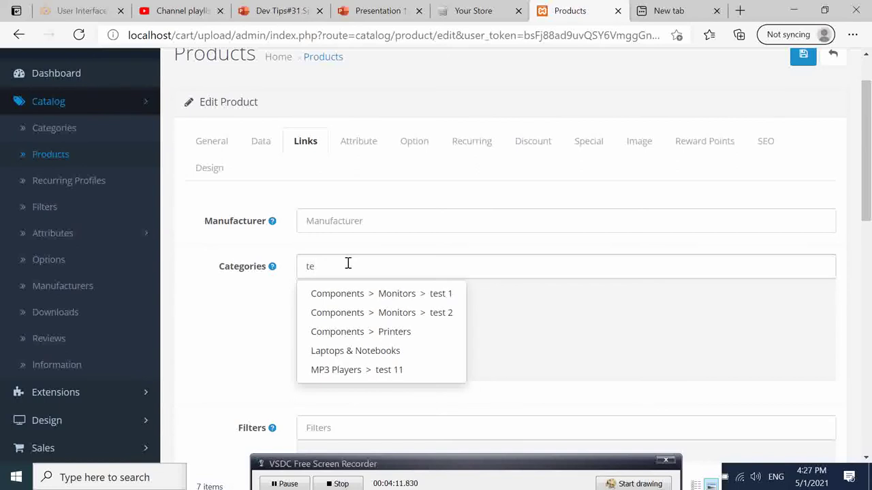
{"action": "type", "text": "tc"}
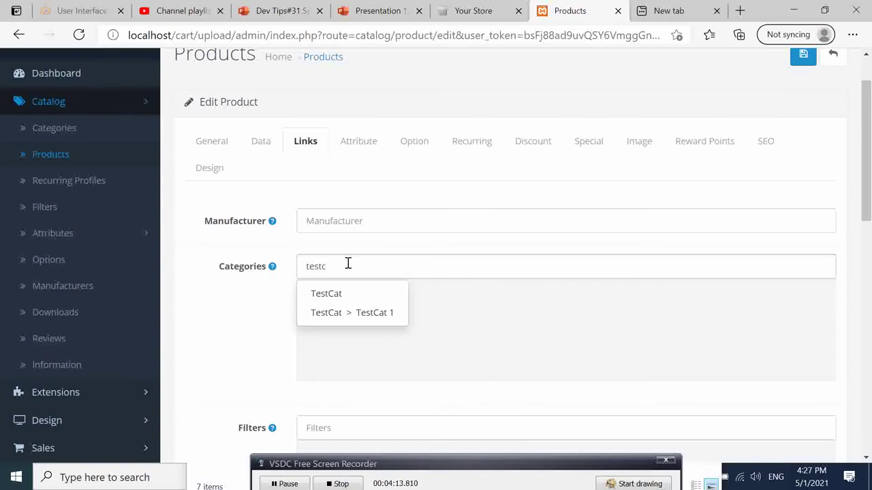
{"action": "left_click", "coordinate": [373, 315]}
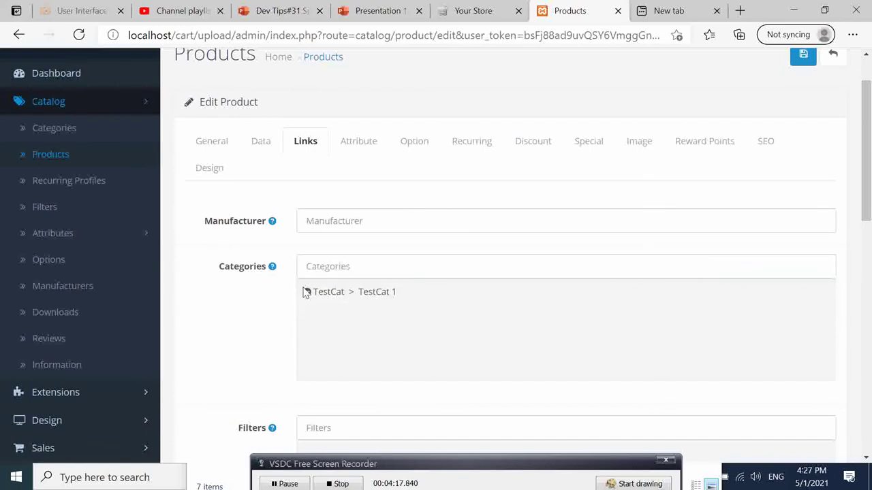
Step: Save the ABC introduction product with its new category
{"action": "scroll", "coordinate": [455, 318], "scroll_direction": "down", "scroll_amount": 4}
{"action": "scroll", "coordinate": [456, 317], "scroll_direction": "down", "scroll_amount": 3}
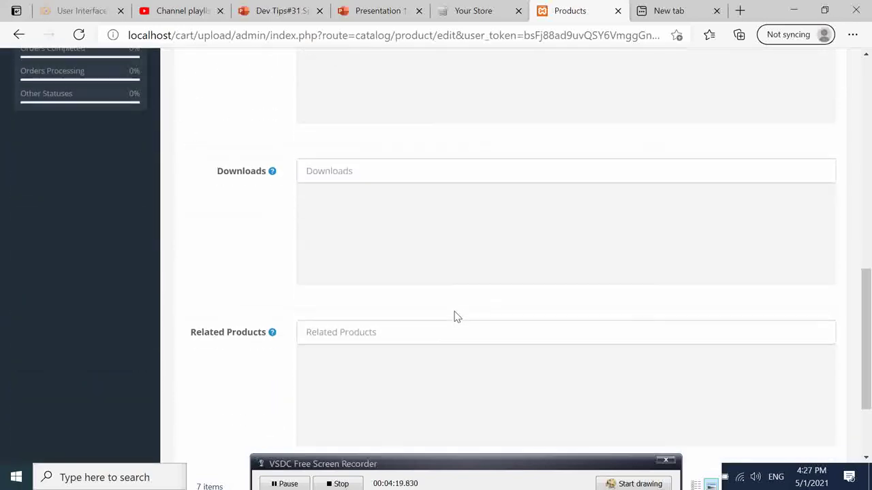
{"action": "scroll", "coordinate": [456, 318], "scroll_direction": "down", "scroll_amount": 2}
{"action": "scroll", "coordinate": [503, 271], "scroll_direction": "up", "scroll_amount": 2}
{"action": "scroll", "coordinate": [501, 246], "scroll_direction": "up", "scroll_amount": 3}
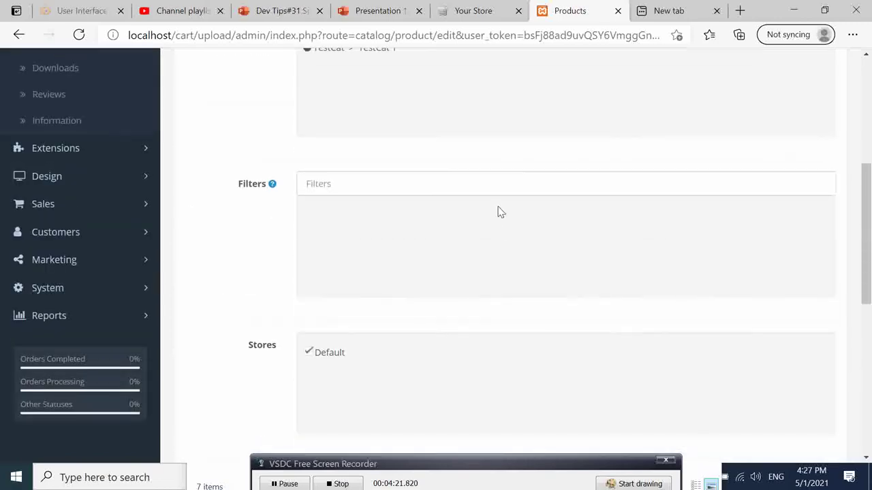
{"action": "scroll", "coordinate": [499, 211], "scroll_direction": "up", "scroll_amount": 4}
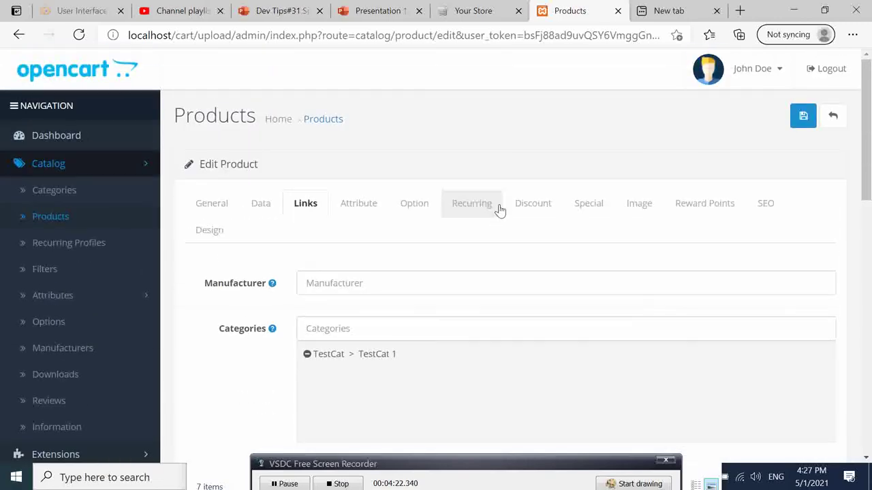
{"action": "left_click", "coordinate": [803, 117]}
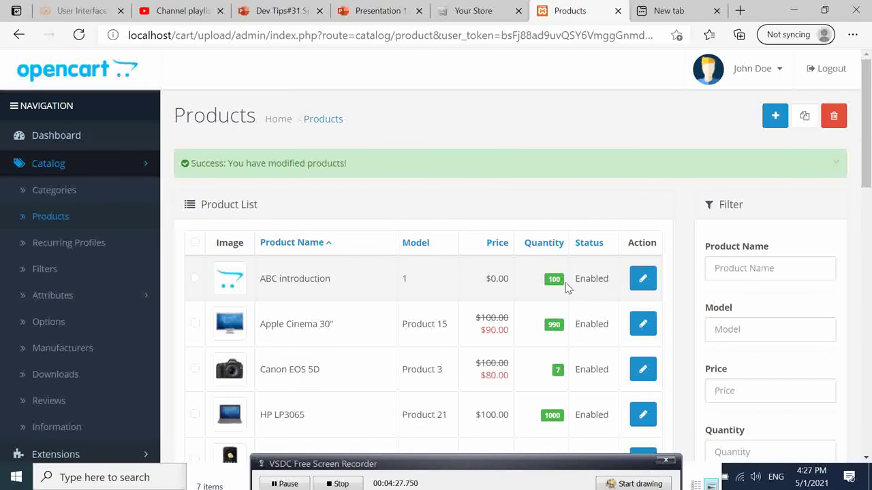
Step: Reload the storefront and open TestCat 1 to see ABC introduction listed
{"action": "left_click", "coordinate": [477, 12]}
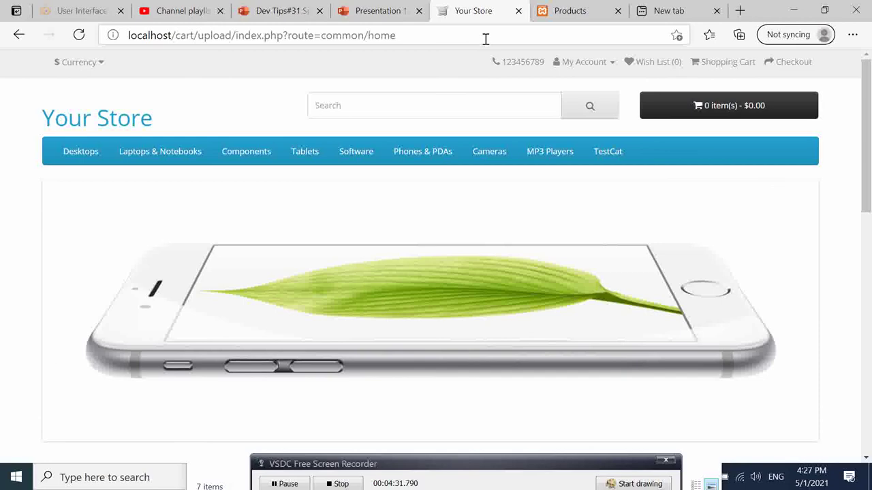
{"action": "left_click", "coordinate": [79, 35]}
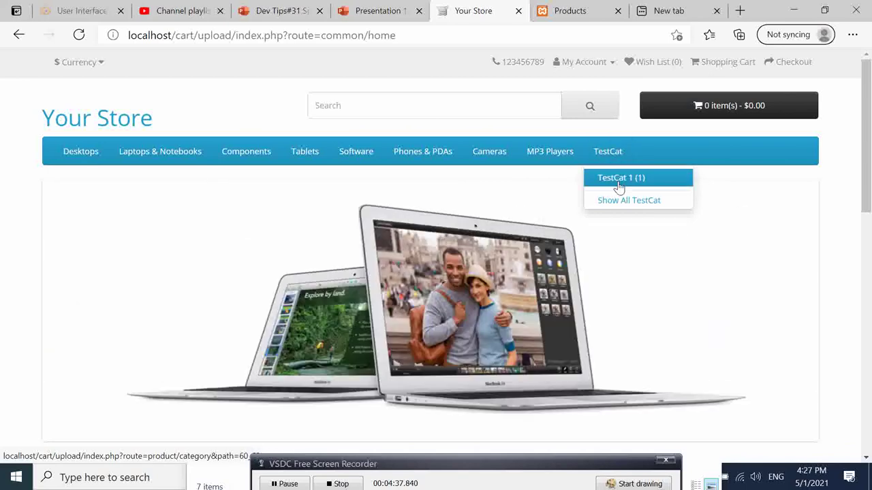
{"action": "left_click", "coordinate": [641, 179]}
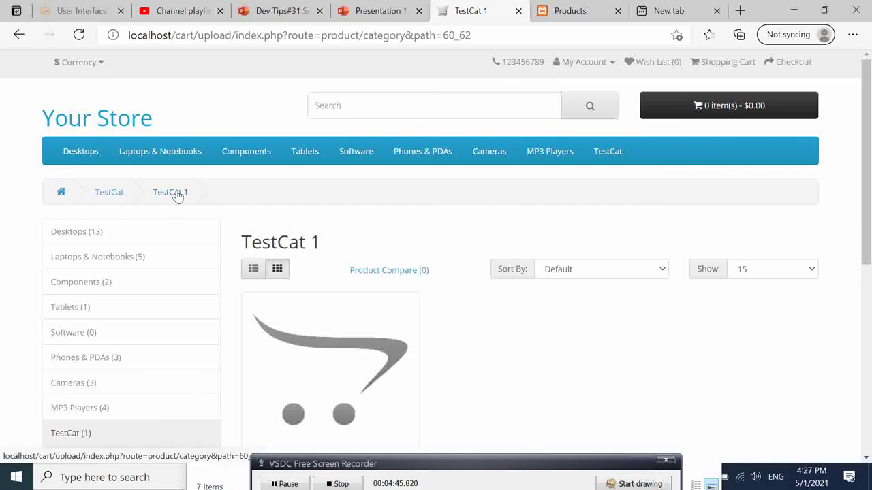
{"action": "scroll", "coordinate": [320, 253], "scroll_direction": "down", "scroll_amount": 3}
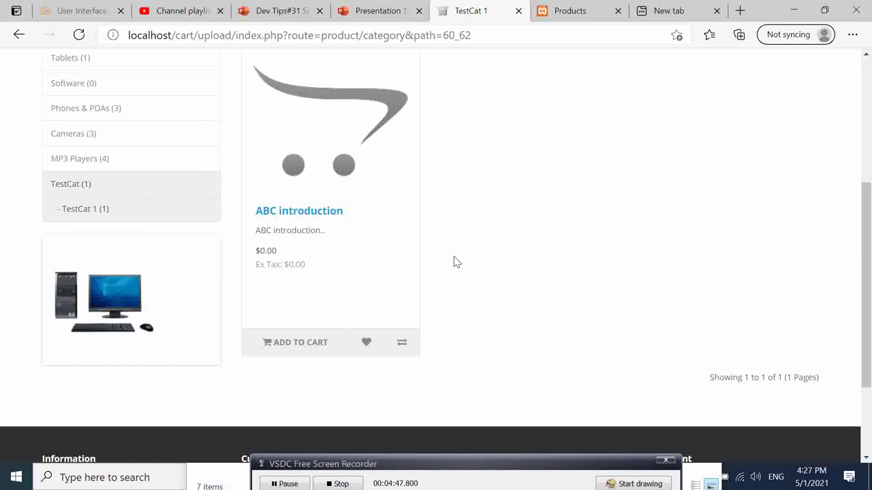